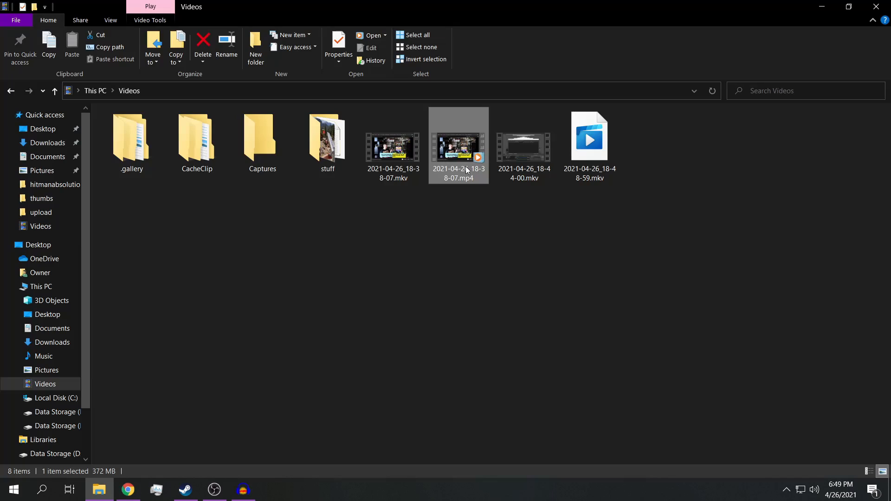
Step: Import the first audio stream (Index[02]) of 2021-04-26_18-38-07.mp4 from the Videos folder into Audacity
{"action": "left_click_drag", "start_coordinate": [468, 163], "coordinate": [220, 269]}
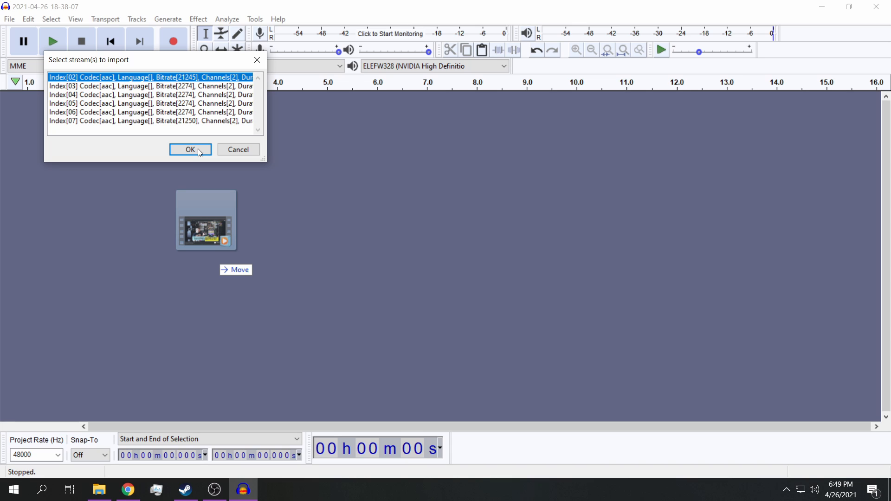
{"action": "left_click", "coordinate": [197, 149]}
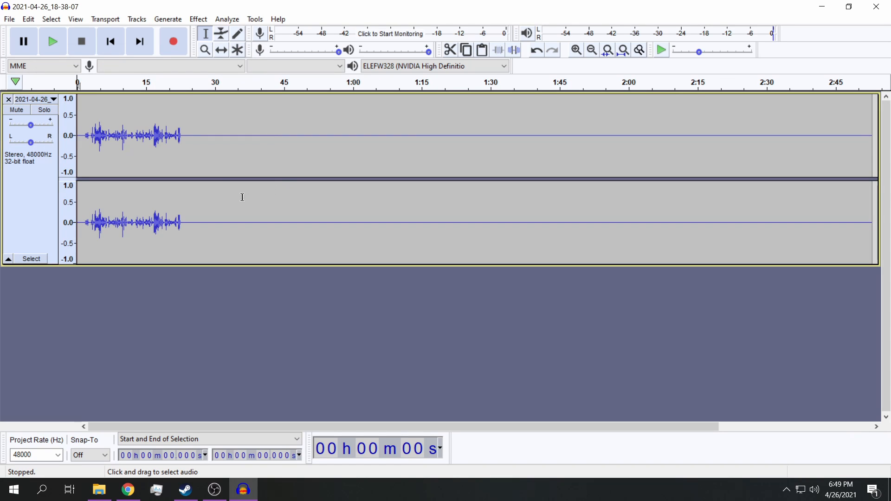
Step: Cut the spoken section from the start of the track to about 26.5 seconds
{"action": "scroll", "coordinate": [239, 204], "scroll_direction": "up", "scroll_amount": 3, "text": "ctrl"}
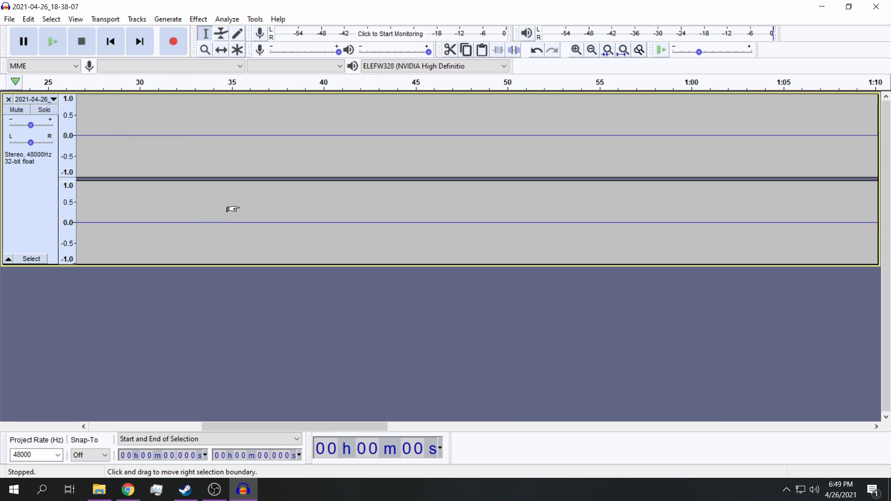
{"action": "left_click_drag", "start_coordinate": [262, 428], "coordinate": [74, 412]}
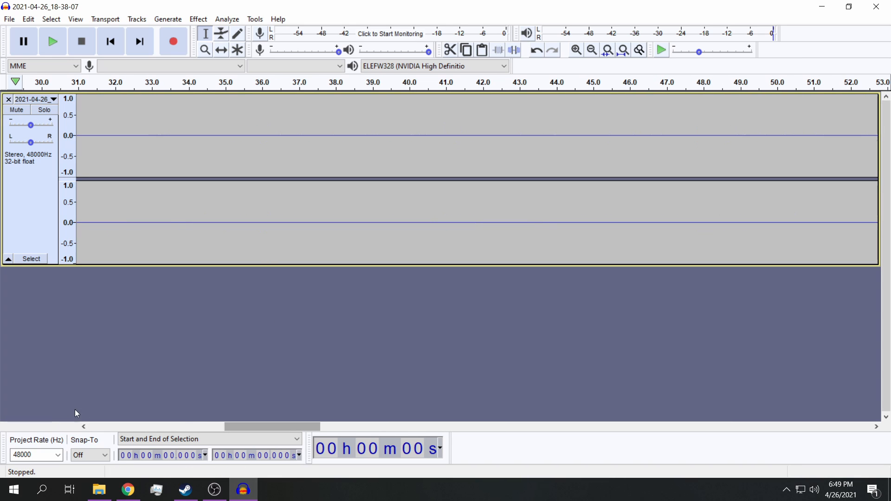
{"action": "scroll", "coordinate": [221, 188], "scroll_direction": "down", "scroll_amount": 2, "text": "ctrl"}
{"action": "scroll", "coordinate": [221, 188], "scroll_direction": "down", "scroll_amount": 2, "text": "ctrl"}
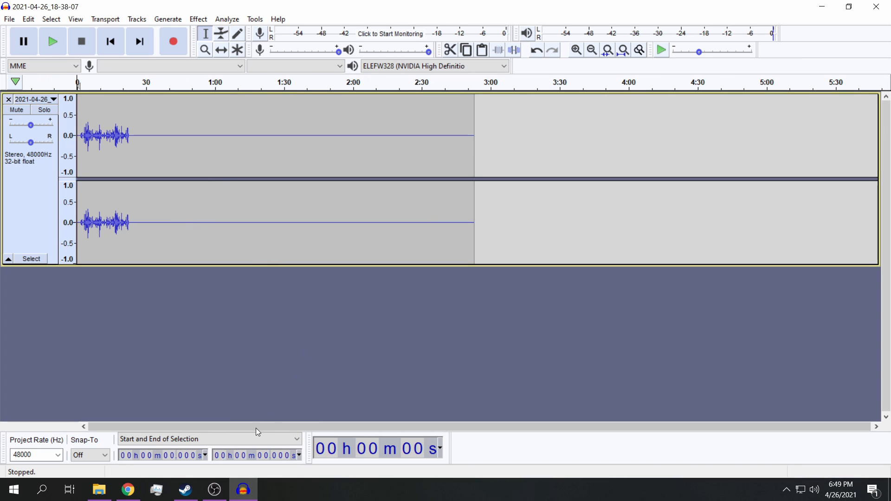
{"action": "left_click_drag", "start_coordinate": [137, 230], "coordinate": [76, 228]}
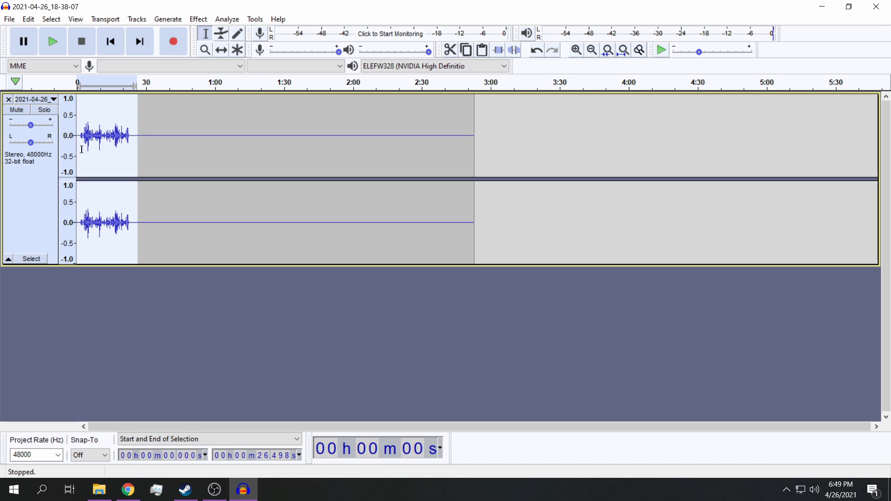
{"action": "left_click", "coordinate": [29, 19]}
{"action": "left_click", "coordinate": [45, 64]}
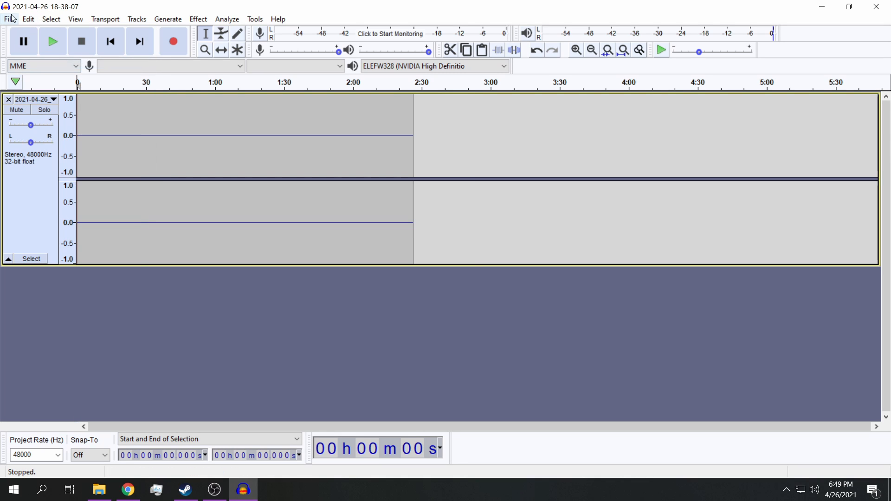
Step: Remove the remaining silent track and paste the cut speech into the empty project
{"action": "left_click", "coordinate": [8, 99]}
{"action": "left_click", "coordinate": [28, 19]}
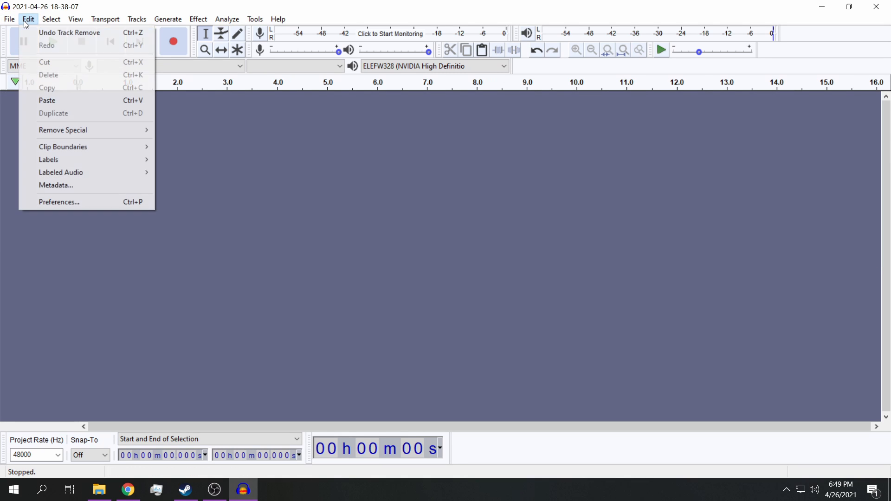
{"action": "left_click", "coordinate": [46, 99]}
Step: Normalize the pasted speech to a peak amplitude of -1.0 dB with DC offset removal enabled
{"action": "scroll", "coordinate": [273, 220], "scroll_direction": "down", "scroll_amount": 2}
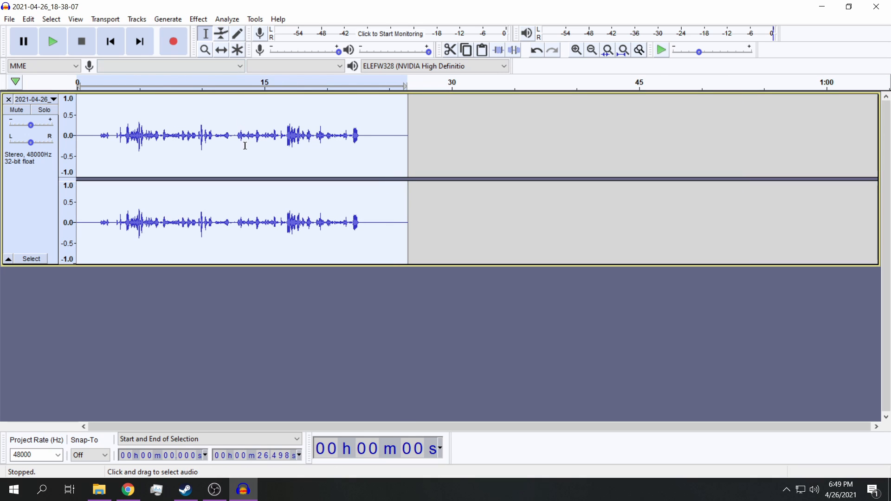
{"action": "scroll", "coordinate": [239, 144], "scroll_direction": "up", "scroll_amount": 2}
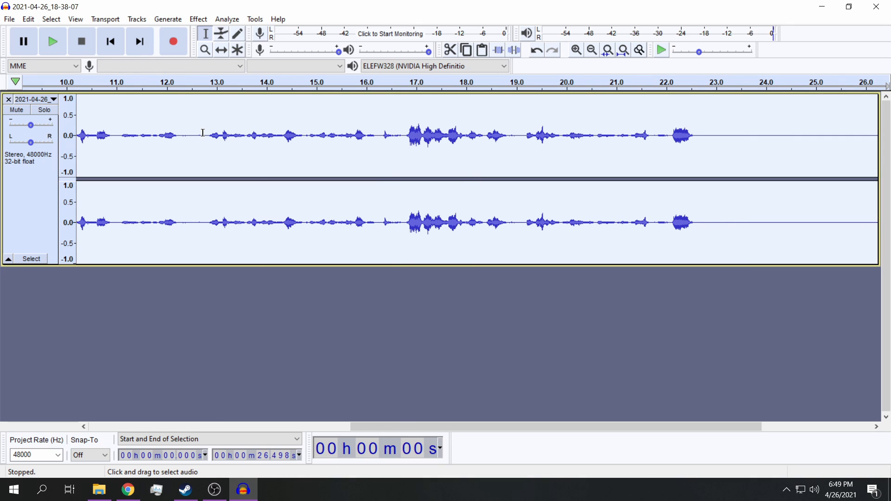
{"action": "scroll", "coordinate": [248, 175], "scroll_direction": "down", "scroll_amount": 3}
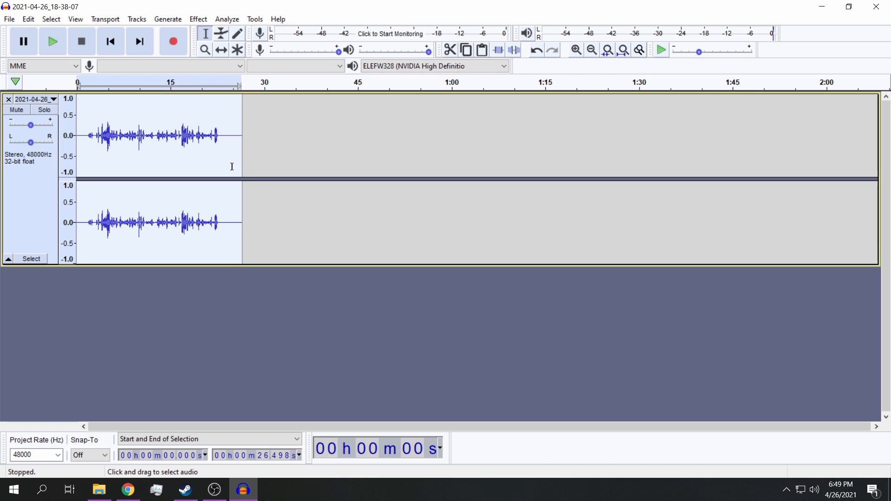
{"action": "left_click", "coordinate": [199, 19]}
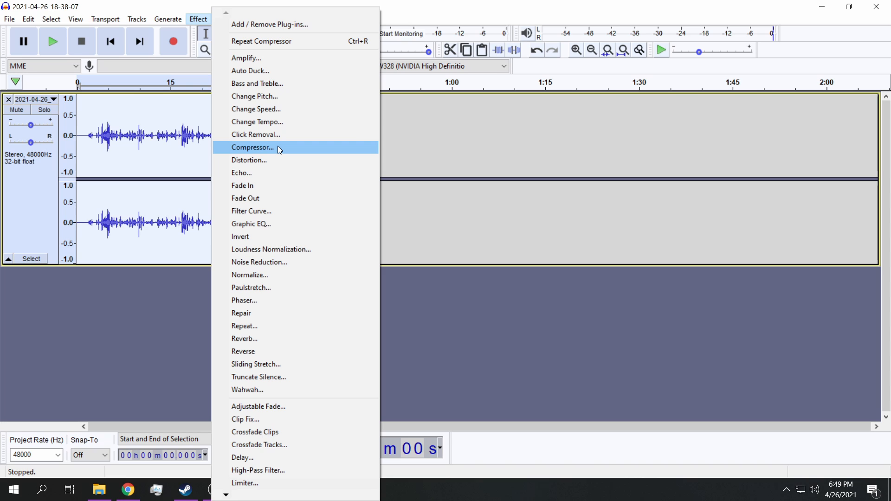
{"action": "left_click", "coordinate": [284, 278]}
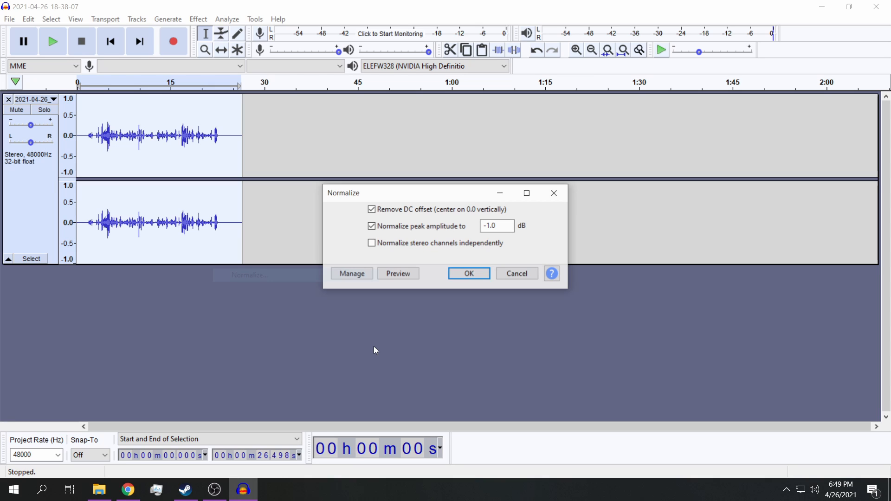
{"action": "key", "text": "Return"}
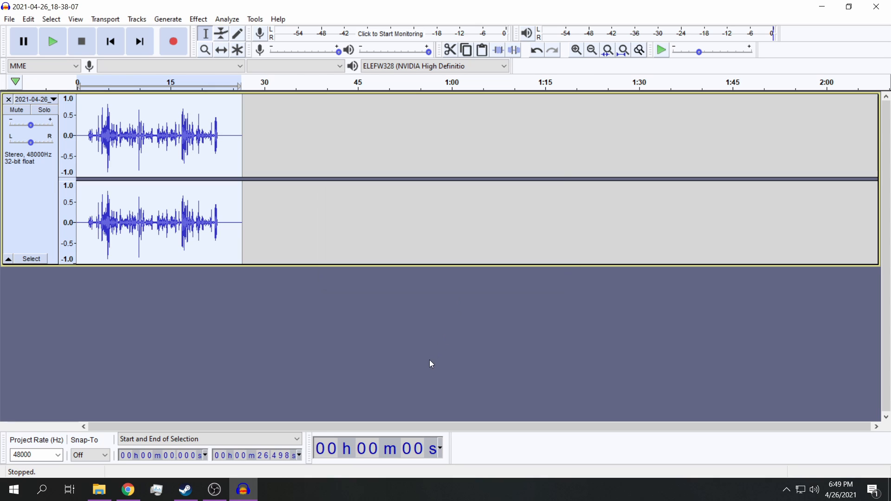
Step: Apply the Compressor with threshold -12 dB, noise floor -40 dB, ratio 2:1, attack 0.20 secs, release 1.0 secs and make-up gain
{"action": "left_click", "coordinate": [199, 21]}
{"action": "left_click", "coordinate": [270, 147]}
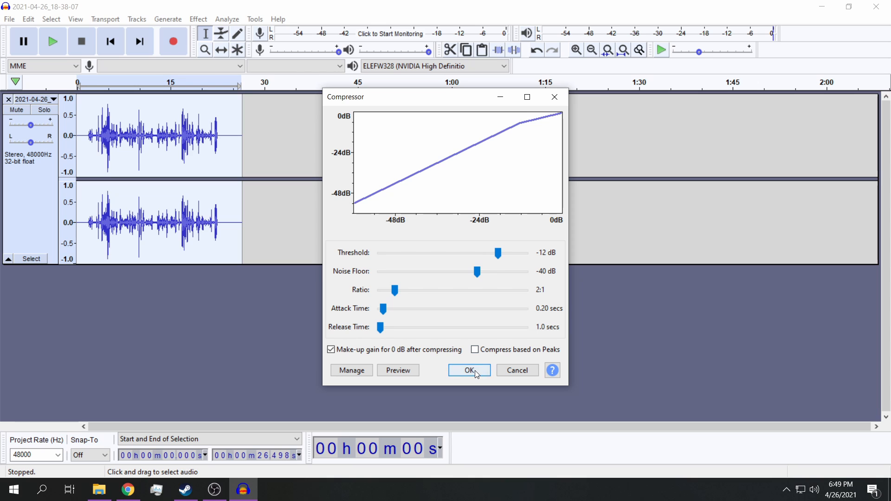
{"action": "left_click", "coordinate": [467, 371]}
Step: Apply Bass and Treble to the speech with bass at 4.0 dB, treble at 0.0 dB and volume at 0.0 dB
{"action": "left_click", "coordinate": [199, 19]}
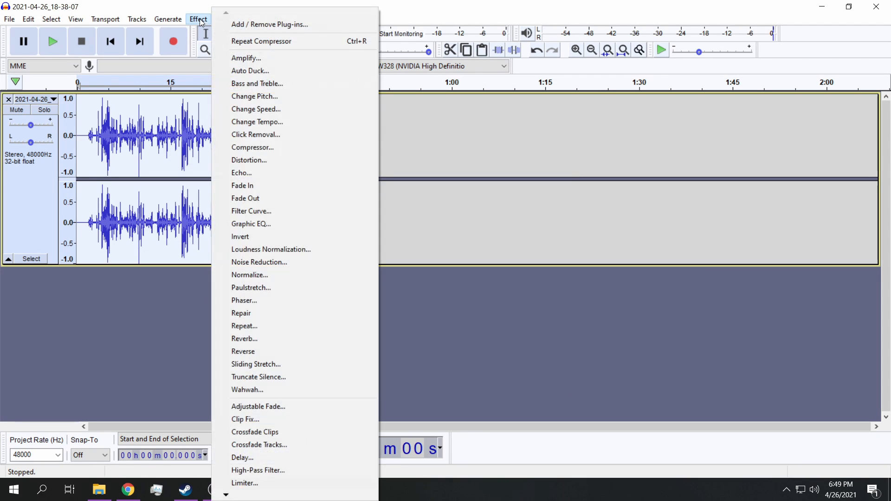
{"action": "left_click", "coordinate": [254, 84]}
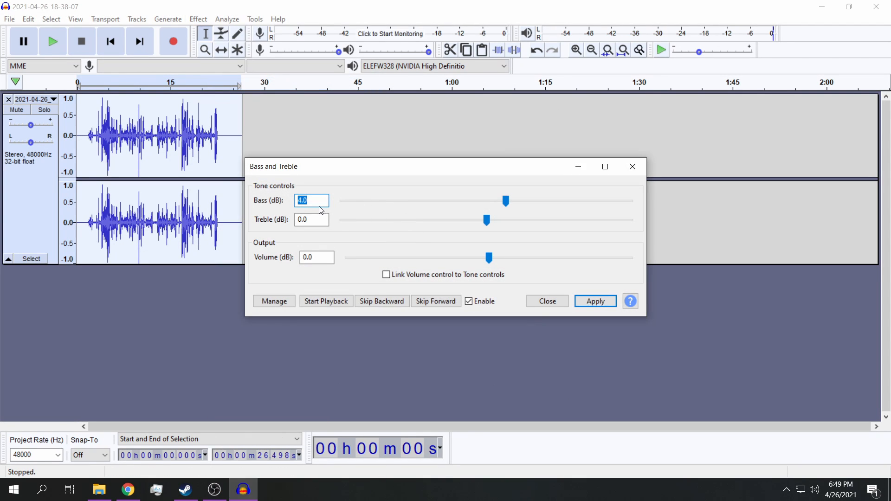
{"action": "left_click", "coordinate": [595, 301]}
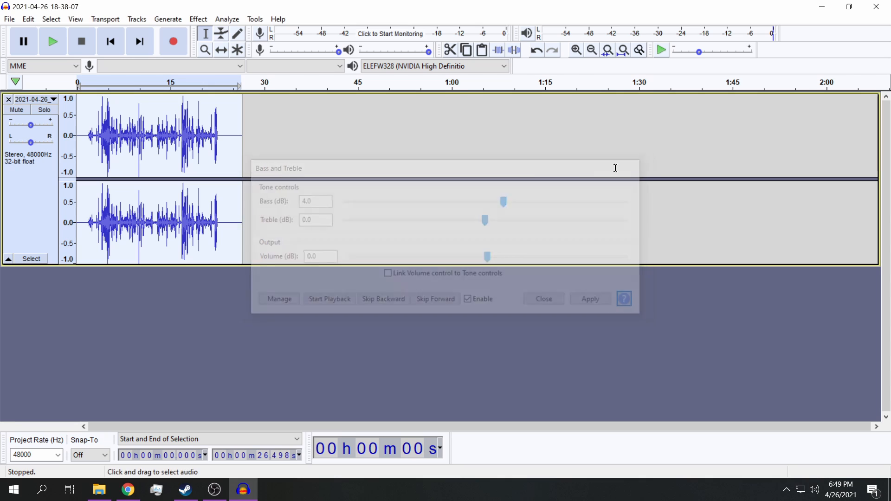
Step: Amplify the speech to a new peak amplitude of 0.0 dB without allowing clipping
{"action": "left_click", "coordinate": [167, 19]}
{"action": "mouse_move", "coordinate": [199, 19]}
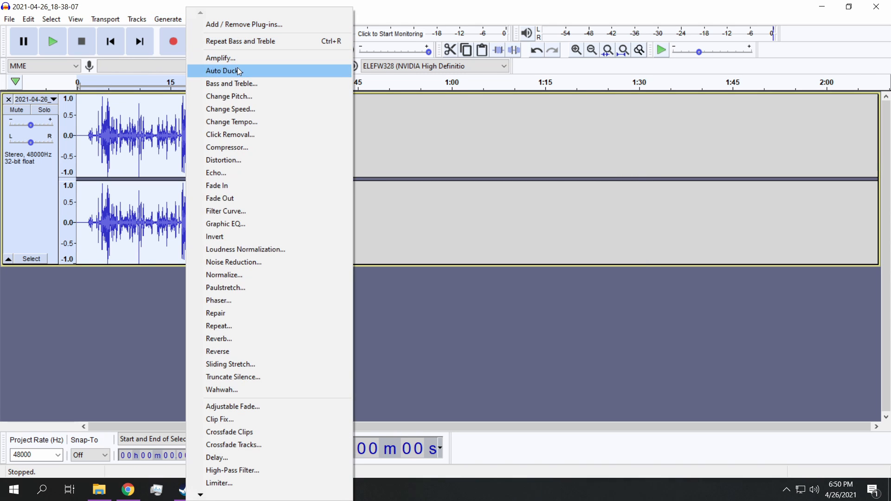
{"action": "left_click", "coordinate": [236, 60]}
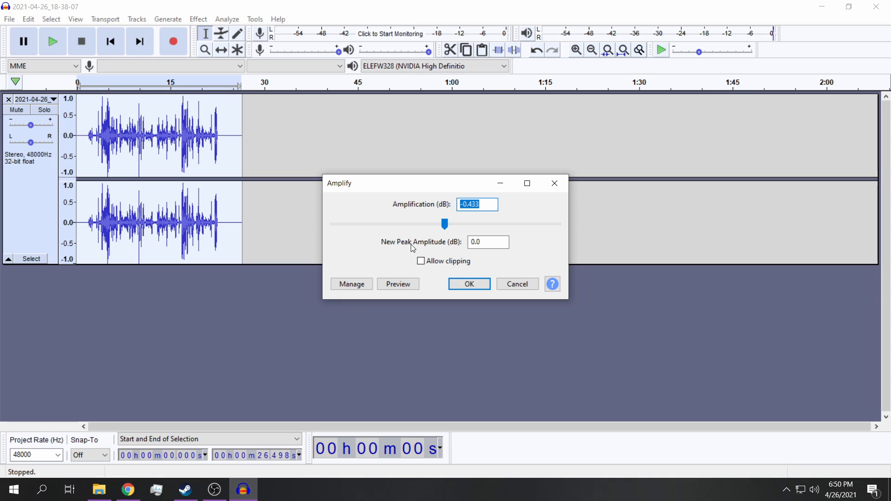
{"action": "key", "text": "Return"}
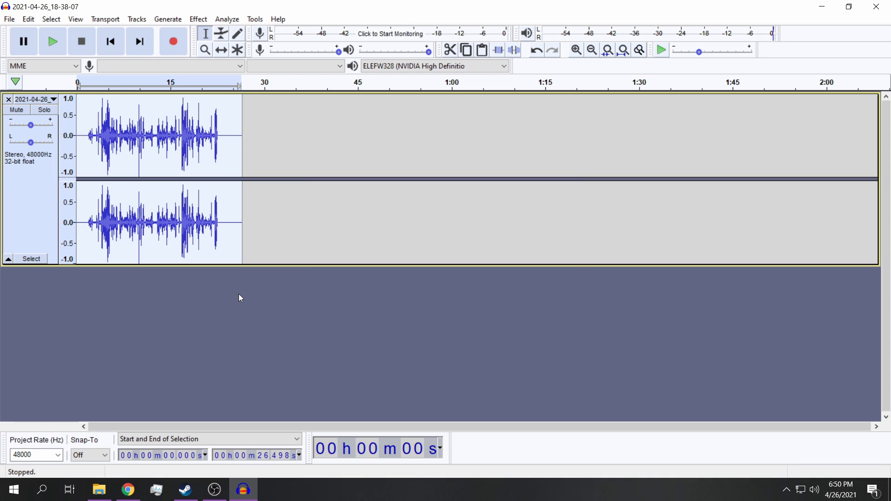
Step: Play back the processed speech from the start, check its waveform up close, and stop playback after about 12 seconds
{"action": "left_click", "coordinate": [55, 47]}
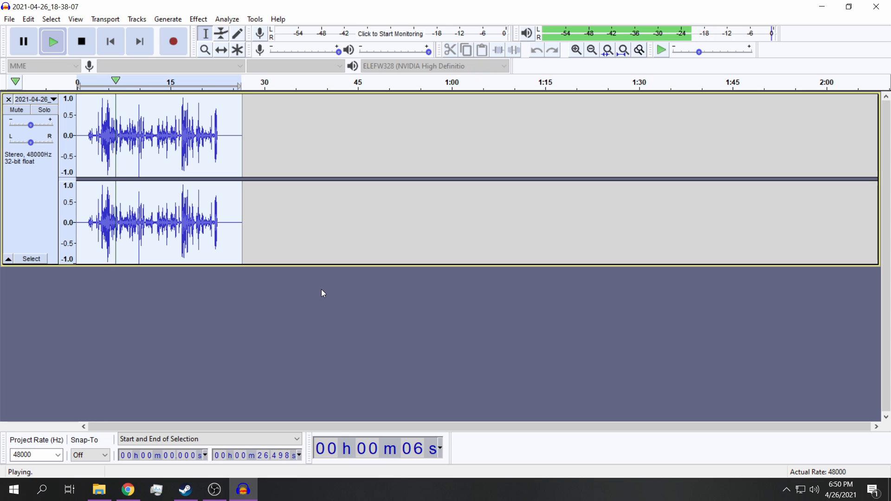
{"action": "scroll", "coordinate": [203, 209], "scroll_direction": "up", "scroll_amount": 1}
{"action": "scroll", "coordinate": [200, 207], "scroll_direction": "up", "scroll_amount": 2}
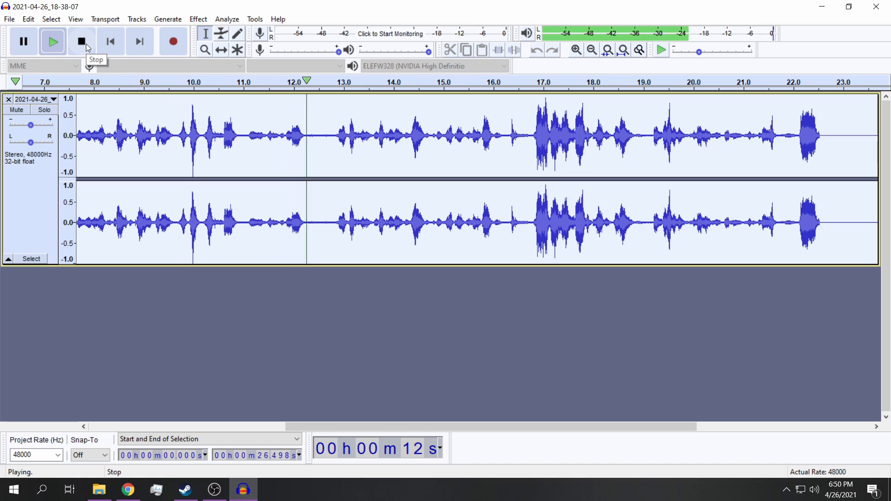
{"action": "left_click", "coordinate": [87, 48]}
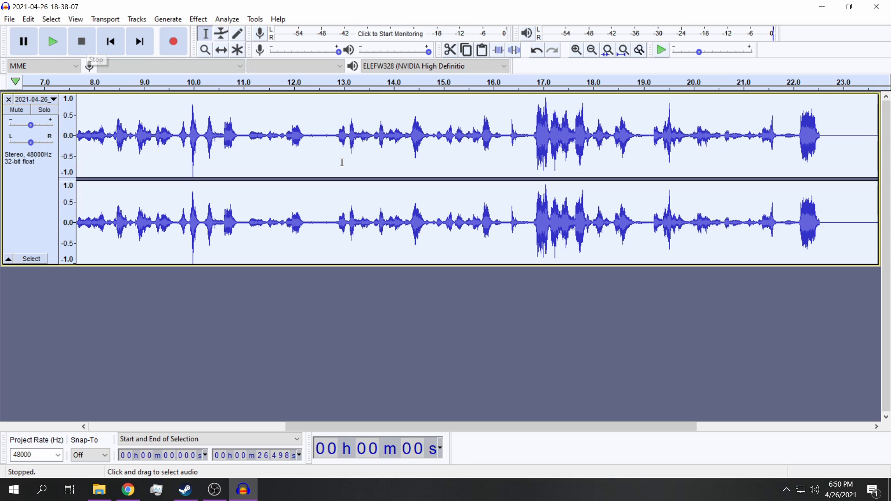
Step: Capture a noise profile from the speech-free gap between about 10.90 and 11.05 seconds
{"action": "left_click_drag", "start_coordinate": [247, 135], "coordinate": [239, 135]}
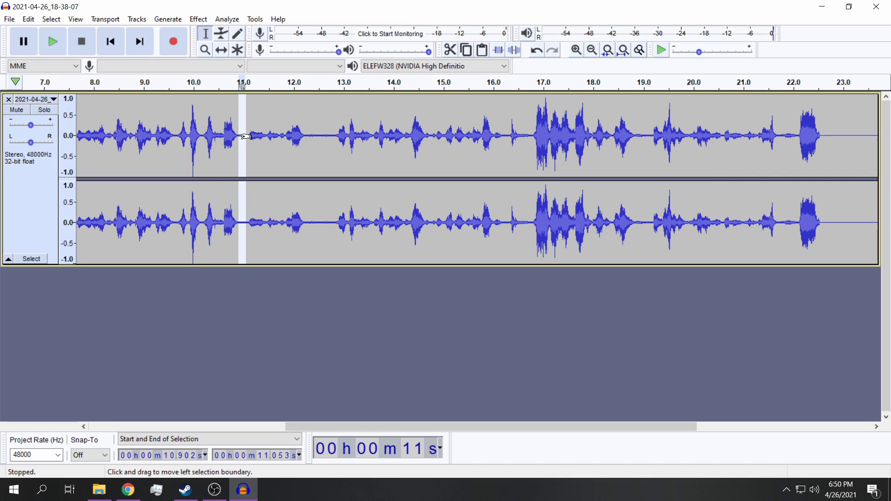
{"action": "left_click", "coordinate": [203, 21]}
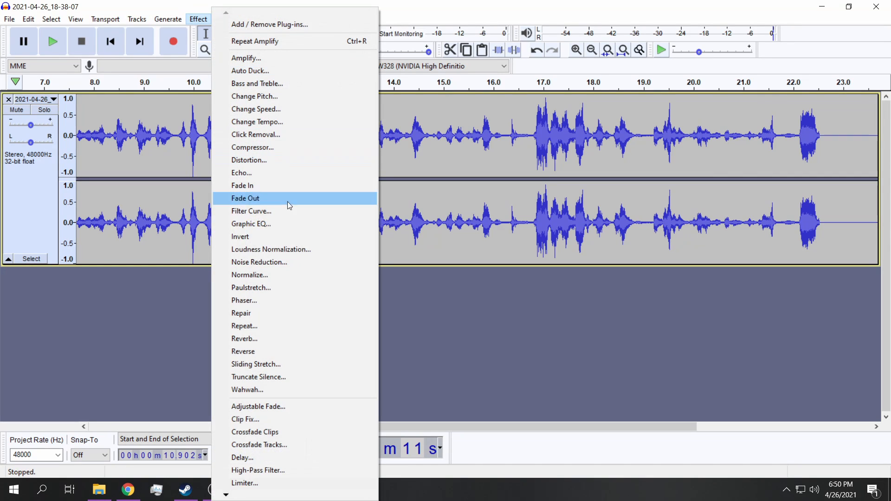
{"action": "left_click", "coordinate": [284, 262]}
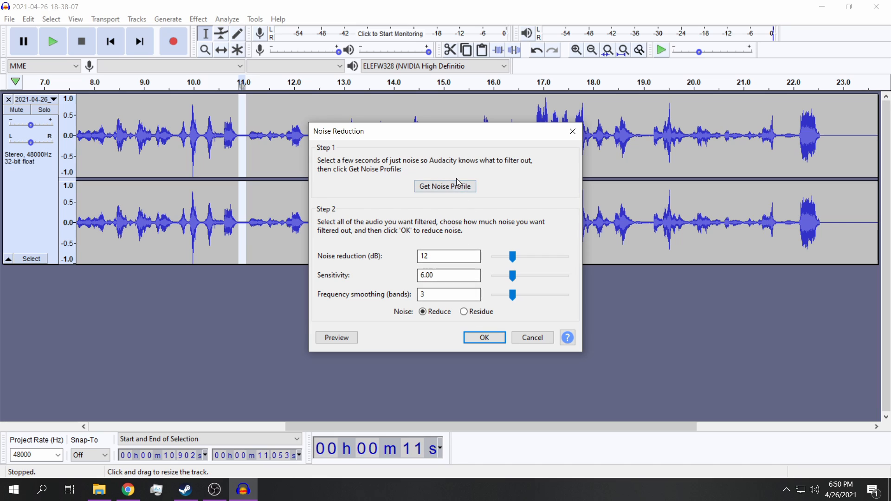
{"action": "left_click", "coordinate": [445, 186]}
Step: Apply Noise Reduction to the whole track with 12 dB reduction, sensitivity 6.00 and frequency smoothing of 3 bands
{"action": "key", "text": "ctrl+a"}
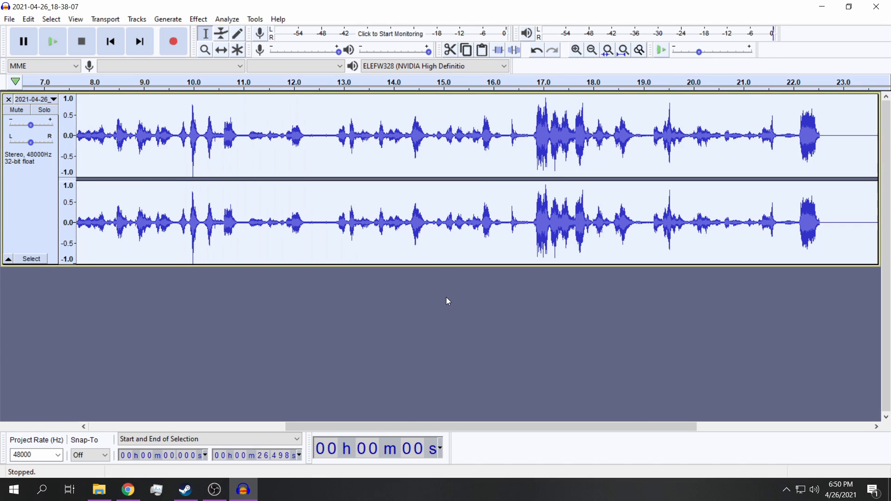
{"action": "left_click", "coordinate": [199, 20]}
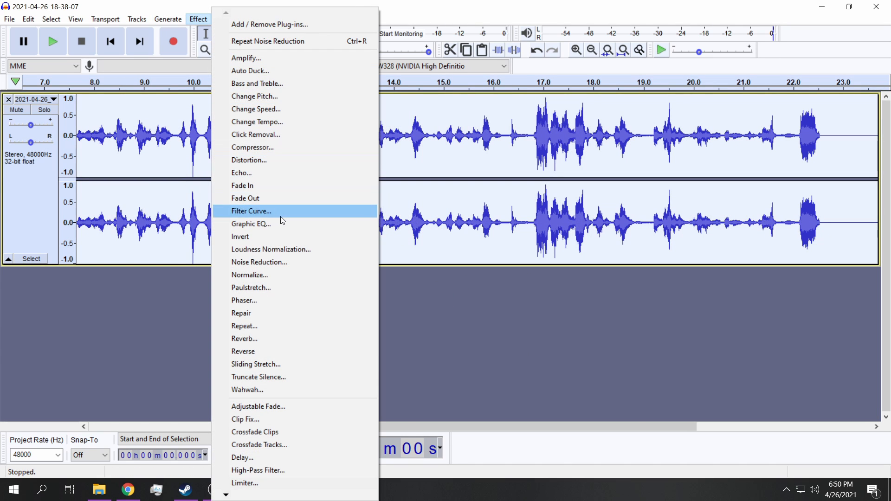
{"action": "left_click", "coordinate": [282, 263]}
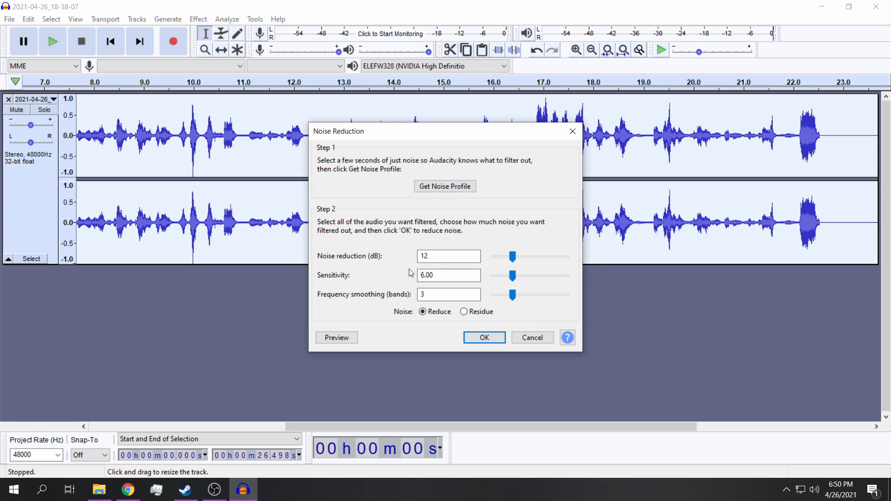
{"action": "left_click", "coordinate": [485, 338]}
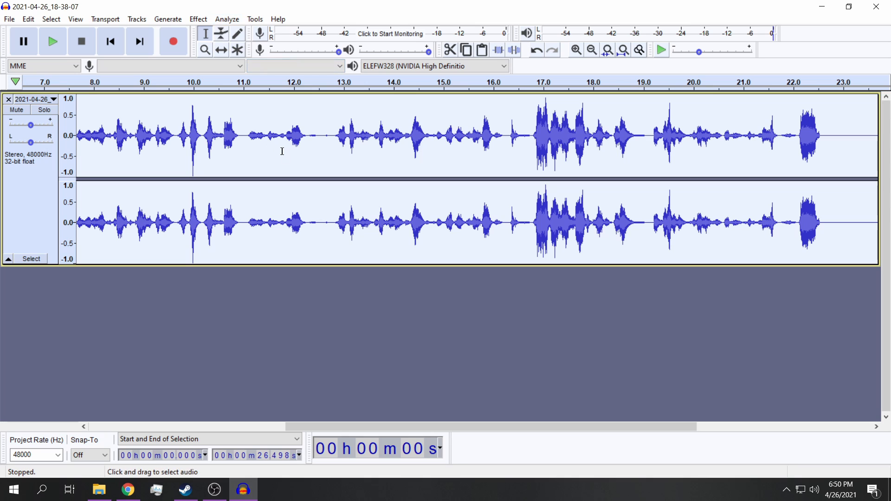
Step: Capture a second noise profile from the gap between about 10.93 and 11.04 seconds in the noise-reduced track
{"action": "left_click_drag", "start_coordinate": [246, 135], "coordinate": [240, 135]}
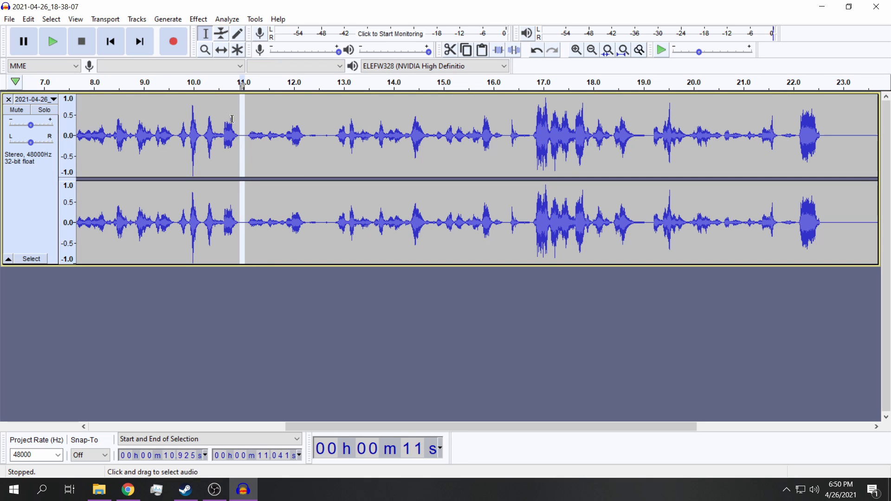
{"action": "left_click", "coordinate": [196, 20]}
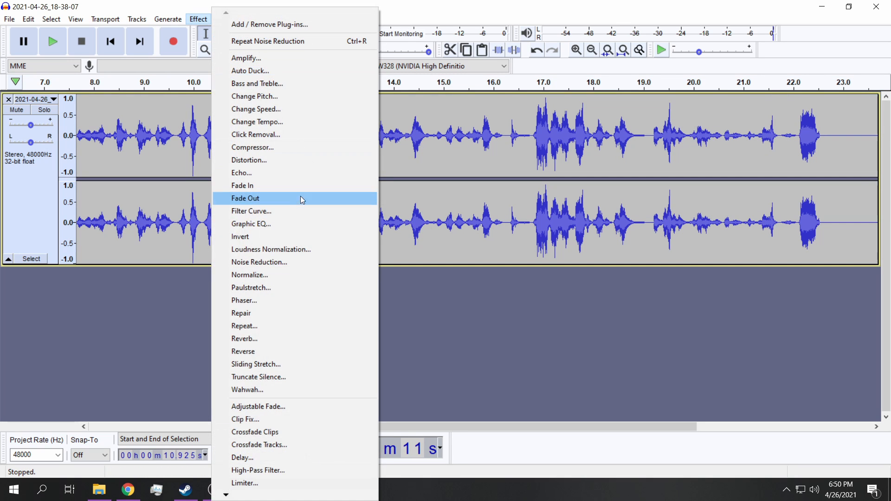
{"action": "left_click", "coordinate": [290, 260]}
{"action": "left_click", "coordinate": [445, 186]}
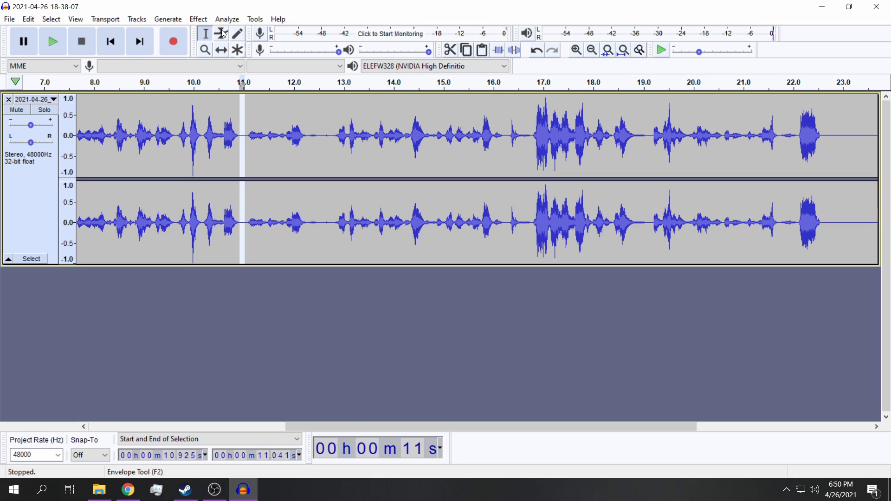
{"action": "left_click", "coordinate": [198, 19]}
{"action": "left_click", "coordinate": [408, 315]}
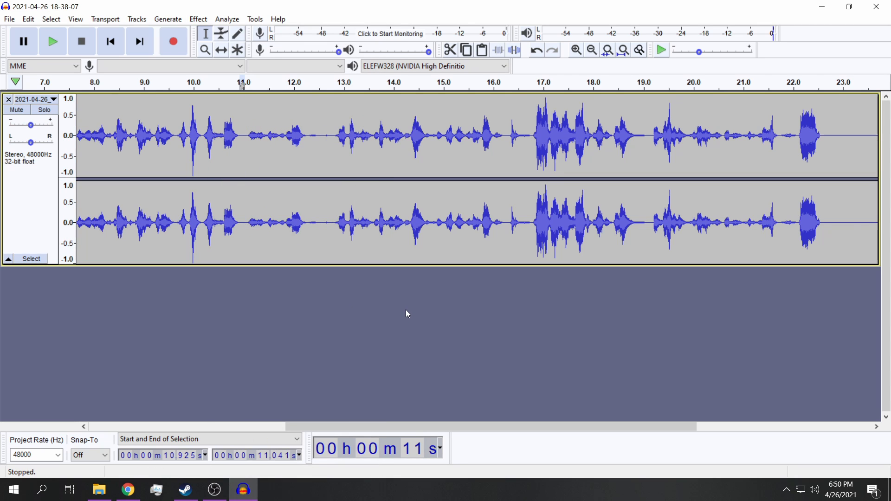
Step: Apply Noise Reduction to the whole track again using the newly captured noise profile
{"action": "key", "text": "ctrl+a"}
{"action": "left_click", "coordinate": [199, 19]}
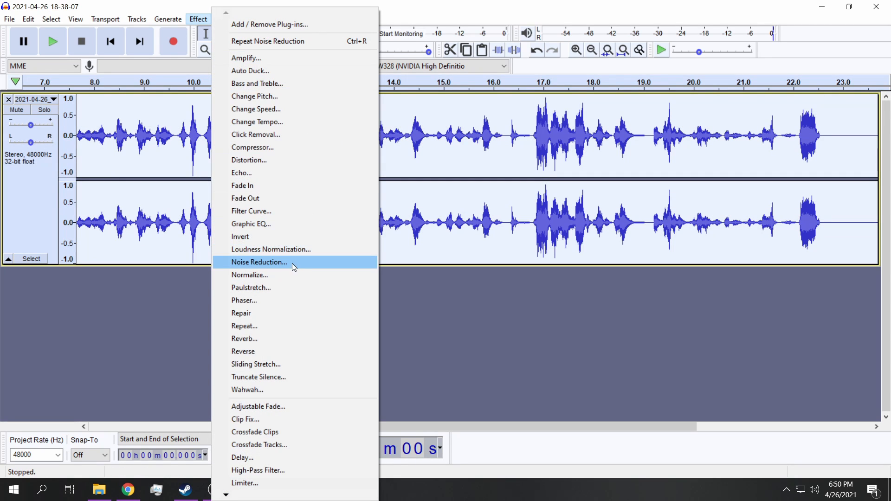
{"action": "left_click", "coordinate": [295, 263]}
{"action": "left_click", "coordinate": [484, 335]}
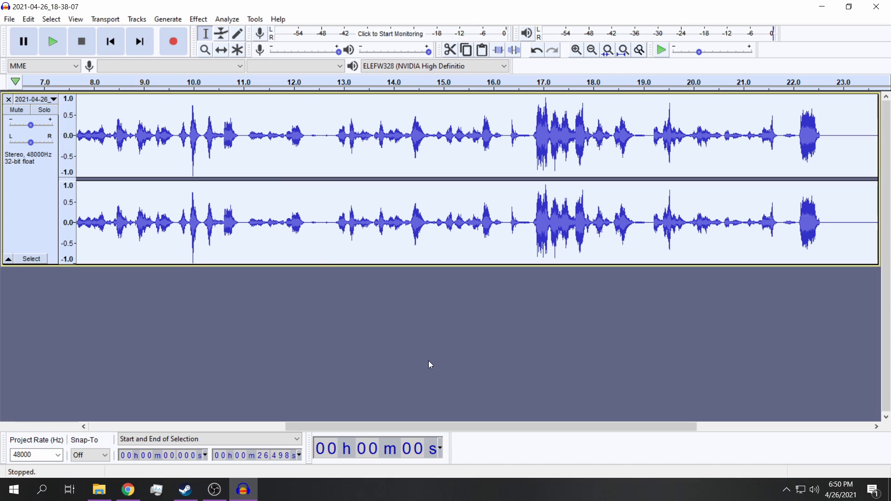
Step: Play back the twice noise-reduced track and check its waveform
{"action": "key", "text": "space"}
{"action": "scroll", "coordinate": [351, 321], "scroll_direction": "down", "scroll_amount": 3}
{"action": "scroll", "coordinate": [275, 317], "scroll_direction": "up", "scroll_amount": 2}
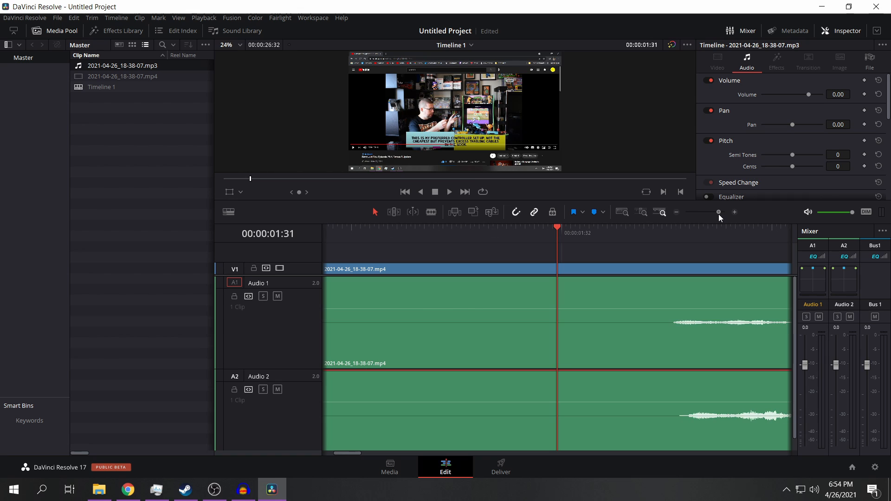
Step: In DaVinci Resolve, link the MP4 video clip with its Audio 1 clip near 00:00:01:55 and turn off snapping
{"action": "left_click", "coordinate": [668, 233]}
{"action": "left_click", "coordinate": [735, 214]}
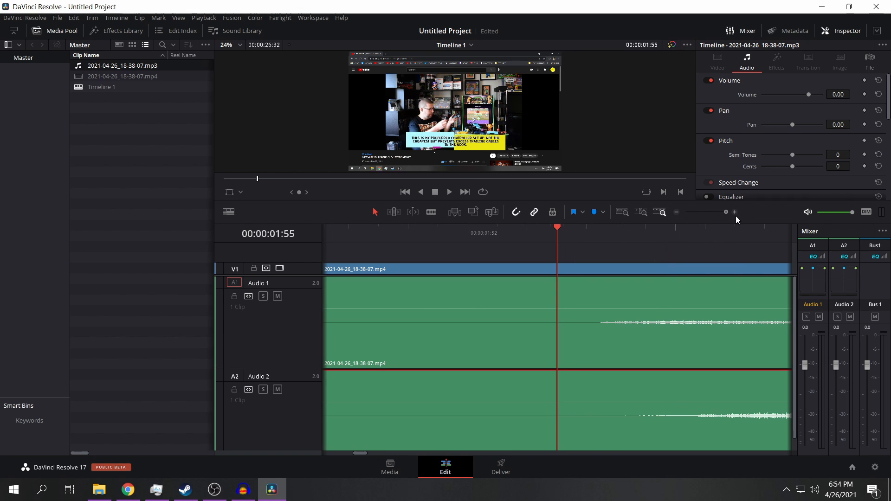
{"action": "left_click", "coordinate": [628, 268]}
{"action": "left_click_drag", "start_coordinate": [629, 251], "coordinate": [607, 321]}
{"action": "right_click", "coordinate": [606, 321]}
{"action": "left_click", "coordinate": [642, 313]}
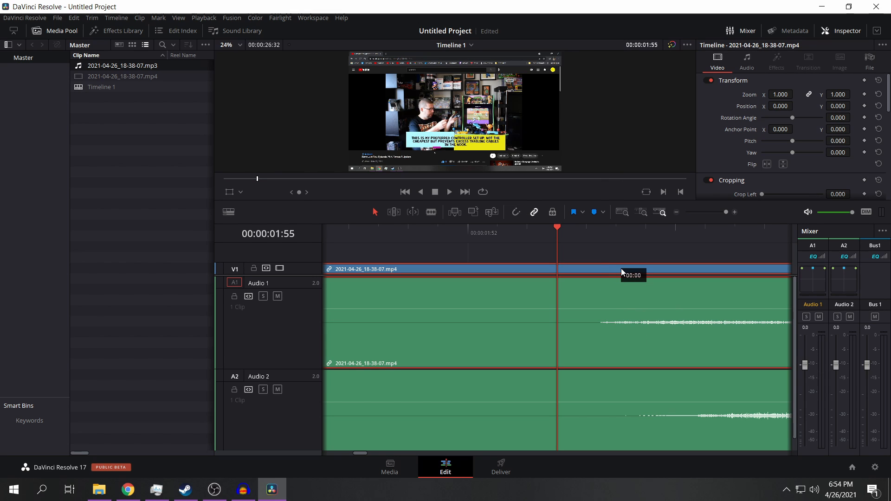
Step: Shift the linked video and Audio 1 clips three frames later, one frame at a time, to match the Audio 2 waveform
{"action": "left_click_drag", "start_coordinate": [621, 268], "coordinate": [641, 268]}
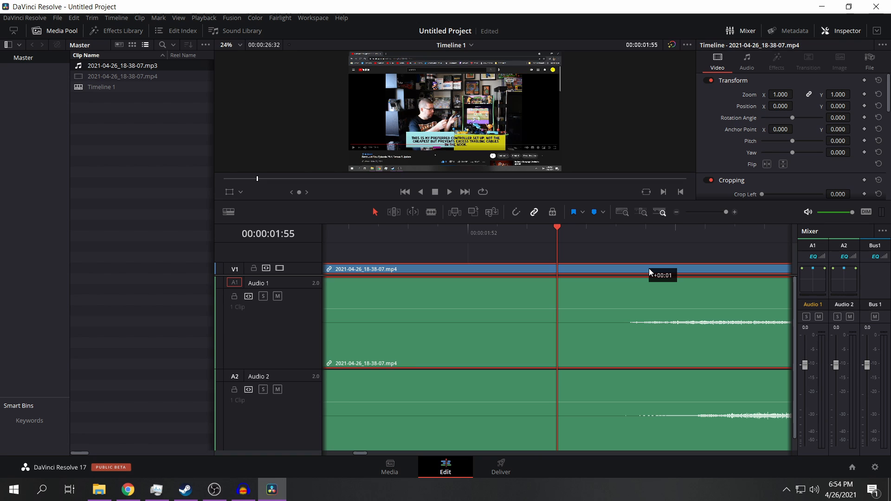
{"action": "mouse_move", "coordinate": [364, 453]}
{"action": "left_mouse_down"}
{"action": "mouse_move", "coordinate": [420, 439]}
{"action": "mouse_move", "coordinate": [373, 452]}
{"action": "left_mouse_up"}
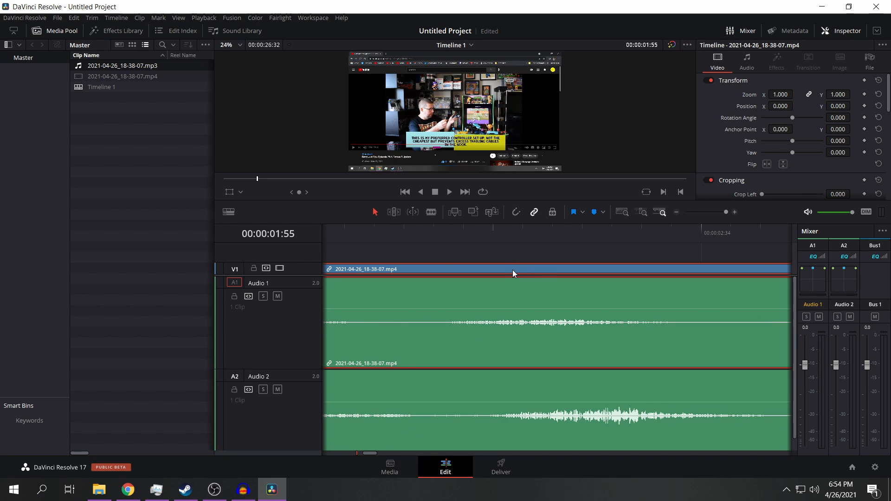
{"action": "left_click_drag", "start_coordinate": [532, 270], "coordinate": [572, 268]}
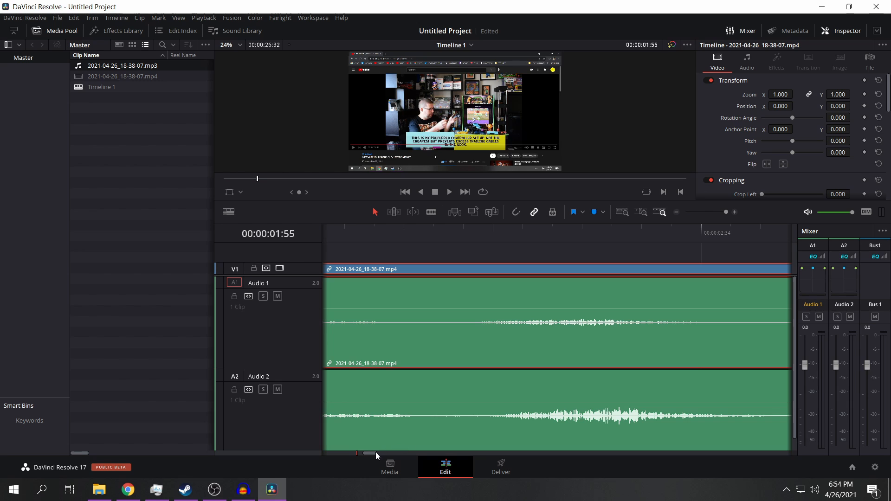
{"action": "left_click_drag", "start_coordinate": [377, 453], "coordinate": [389, 452]}
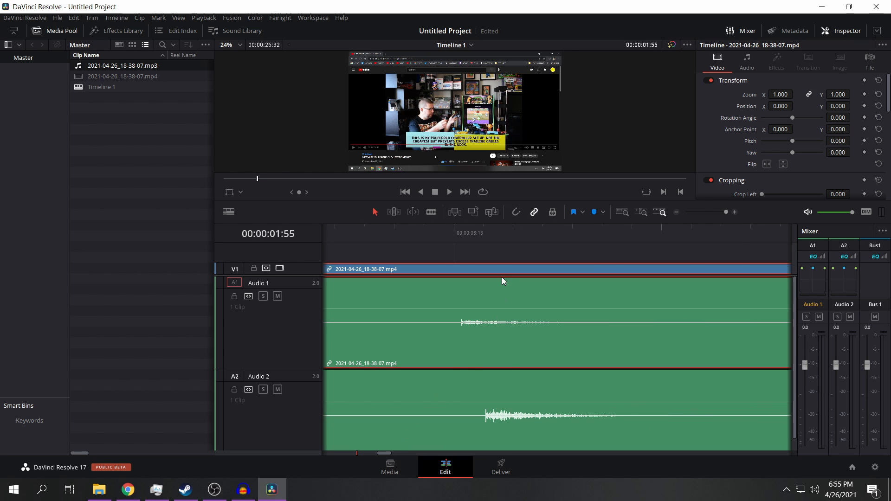
{"action": "left_click_drag", "start_coordinate": [519, 270], "coordinate": [500, 268]}
Step: Try splitting the Audio 2 clip at about 03:16 with the blade tool and undo the cut
{"action": "key", "text": "b"}
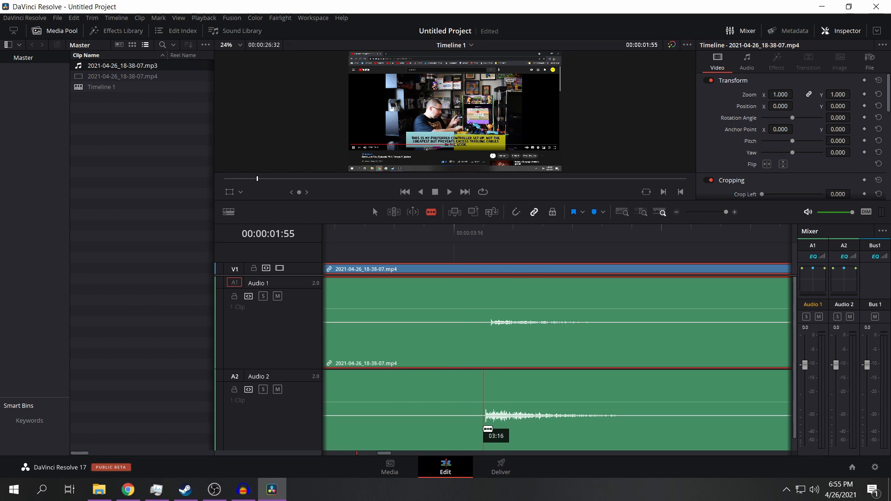
{"action": "left_click", "coordinate": [483, 425]}
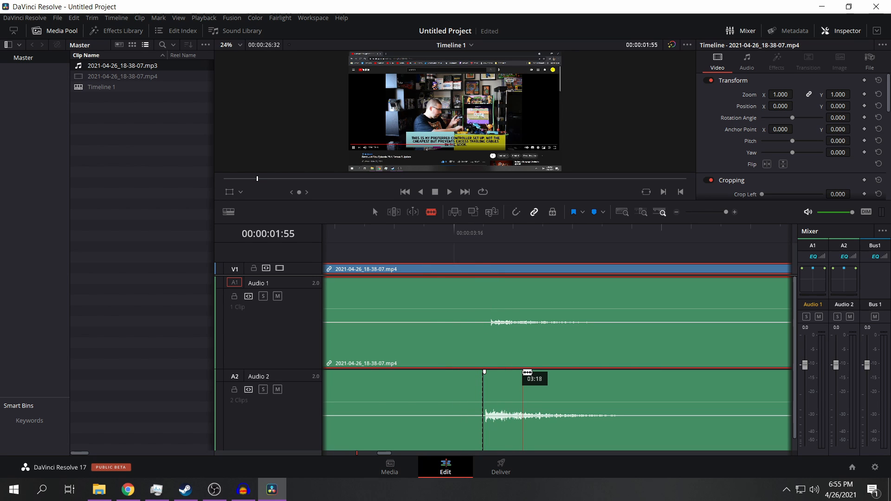
{"action": "key", "text": "ctrl+z"}
Step: Split the Audio 2 clip at about 01:57 and the linked video and Audio 1 clips at about 01:59, before the speech starts
{"action": "left_click_drag", "start_coordinate": [384, 454], "coordinate": [329, 453]}
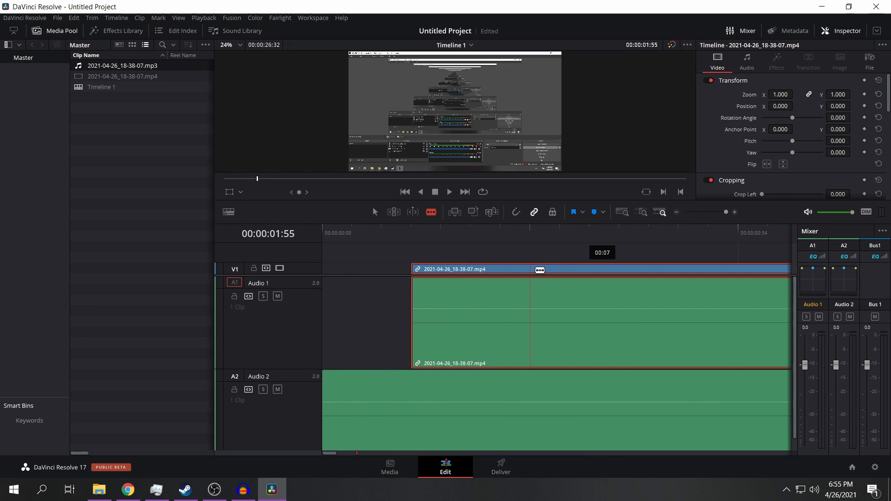
{"action": "left_click_drag", "start_coordinate": [330, 454], "coordinate": [364, 453]}
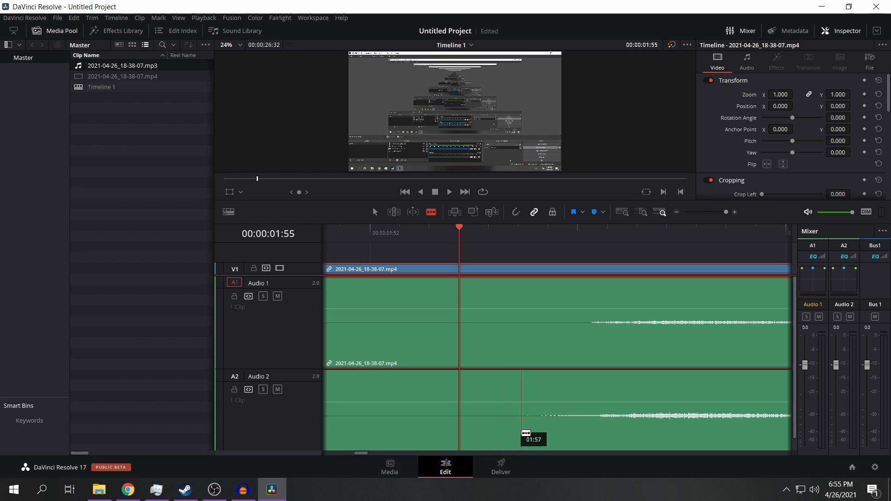
{"action": "left_click", "coordinate": [526, 433]}
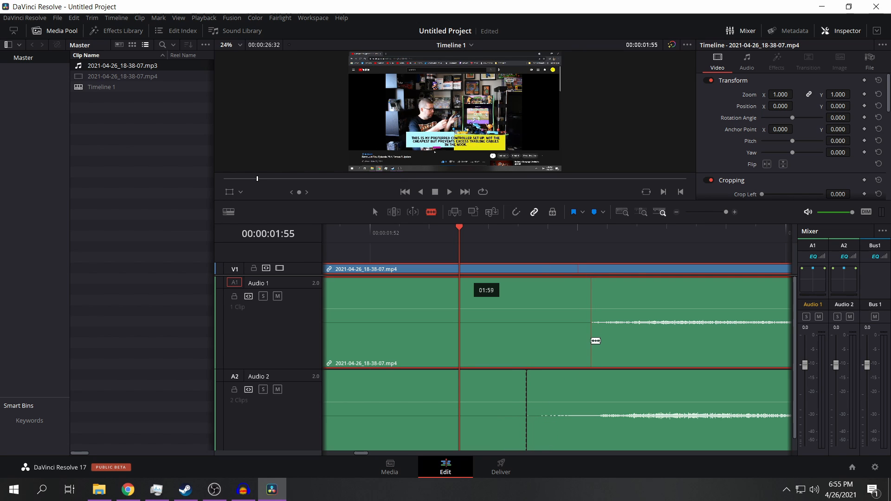
{"action": "left_click", "coordinate": [579, 282]}
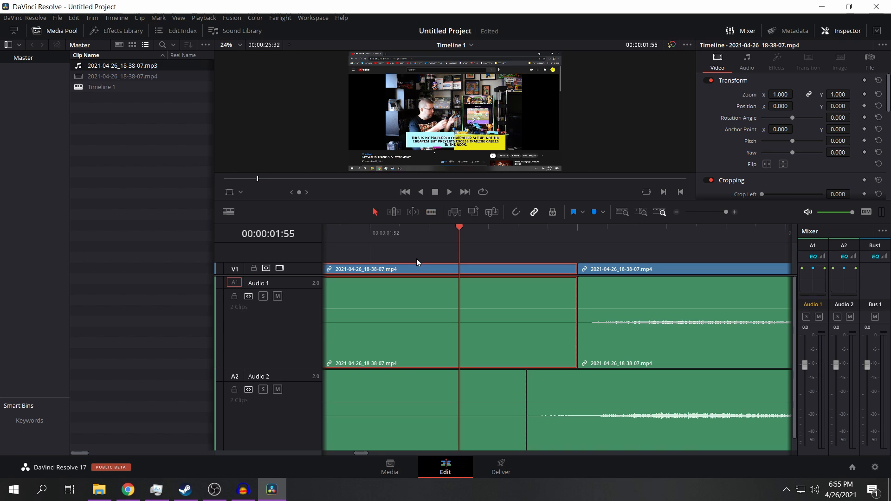
Step: Ripple-delete the silent section before the cut on Audio 2 and the remaining leading piece of video and Audio 1
{"action": "left_click", "coordinate": [412, 407]}
{"action": "key", "text": "Delete"}
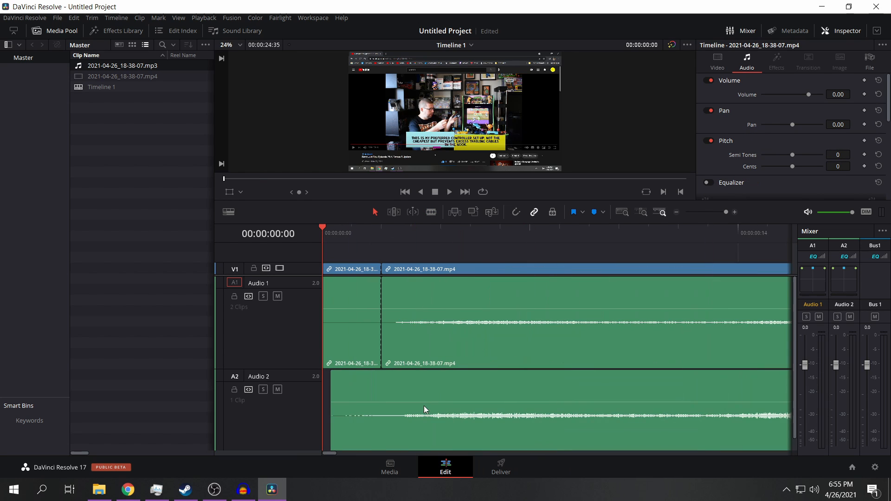
{"action": "left_click", "coordinate": [352, 341]}
{"action": "key", "text": "Delete"}
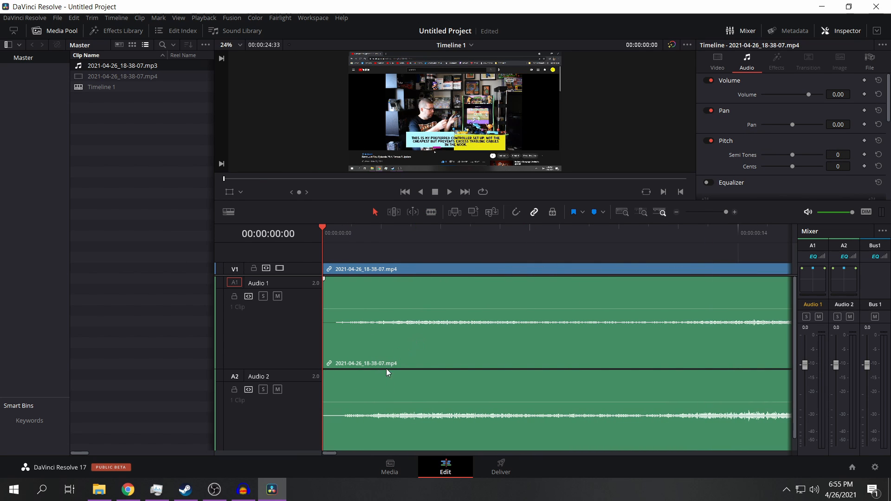
Step: Examine how the Audio 1 and Audio 2 waveforms line up along the start of the timeline
{"action": "left_click_drag", "start_coordinate": [332, 453], "coordinate": [341, 451]}
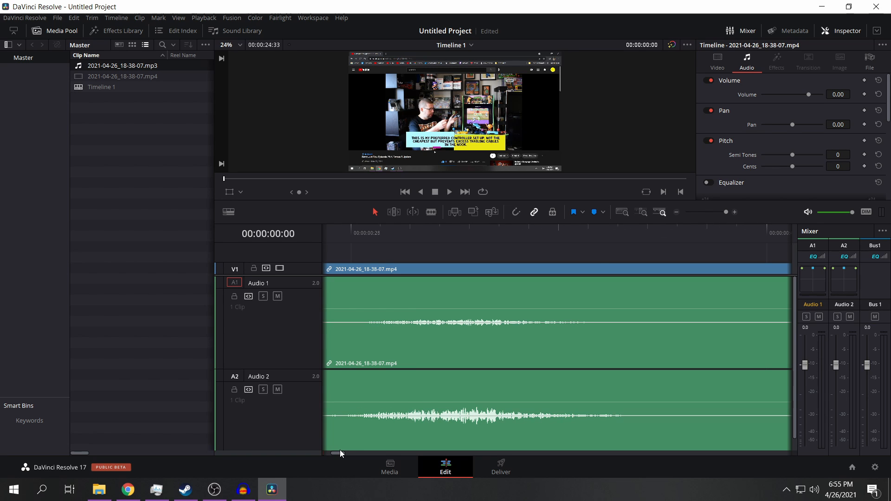
{"action": "scroll", "coordinate": [506, 392], "scroll_direction": "left", "scroll_amount": 2}
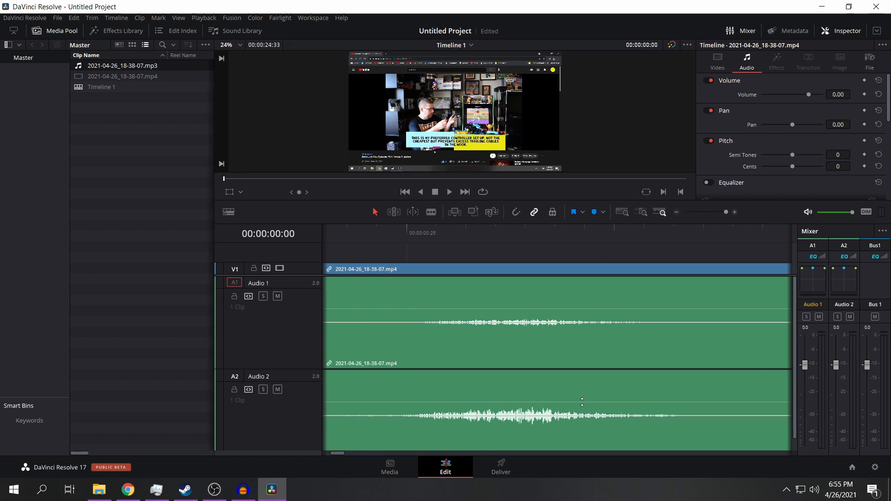
{"action": "scroll", "coordinate": [576, 413], "scroll_direction": "left", "scroll_amount": 10}
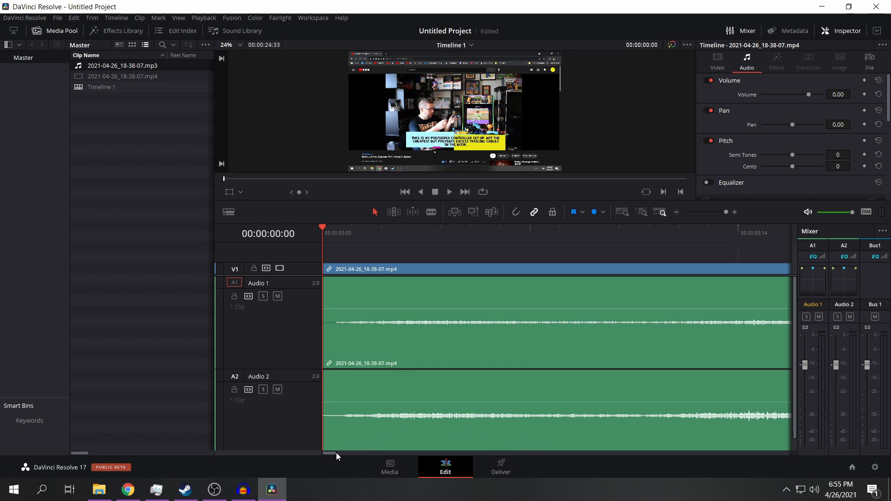
{"action": "left_click_drag", "start_coordinate": [336, 453], "coordinate": [337, 453]}
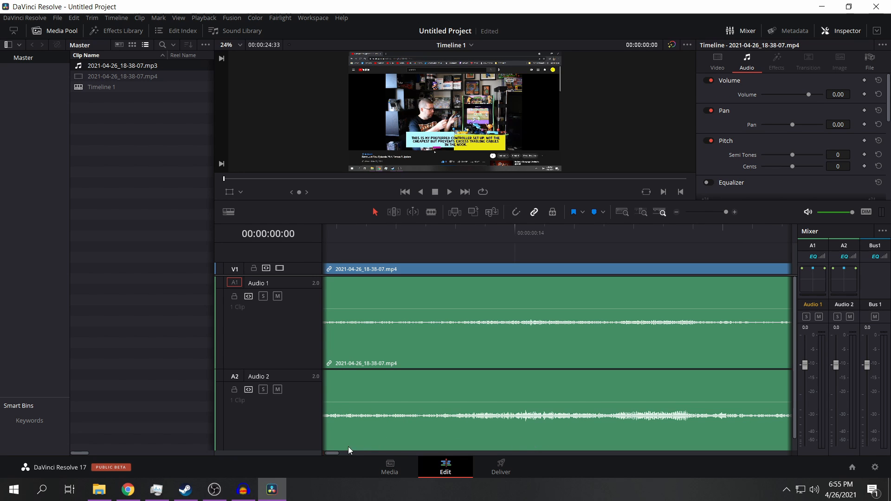
{"action": "left_click", "coordinate": [581, 388]}
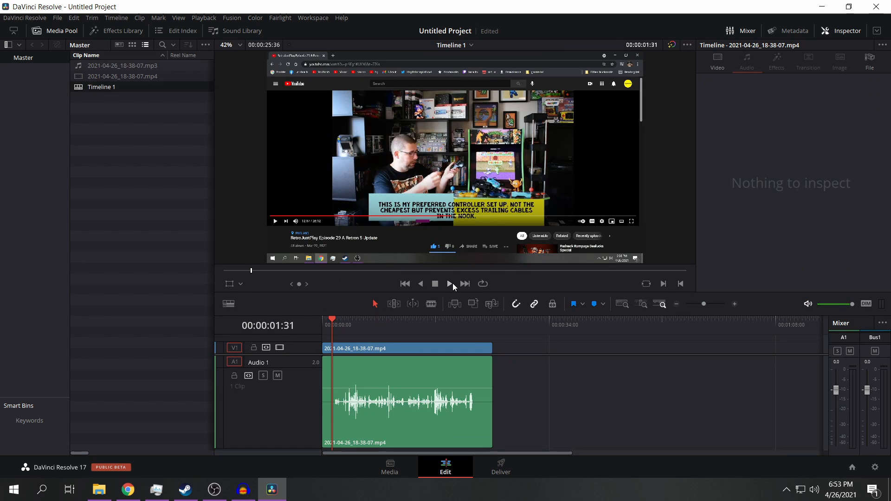
Step: Play the timeline with the original MP4 audio and again with the processed MP3 audio to compare them, and stop playback
{"action": "left_click", "coordinate": [453, 284]}
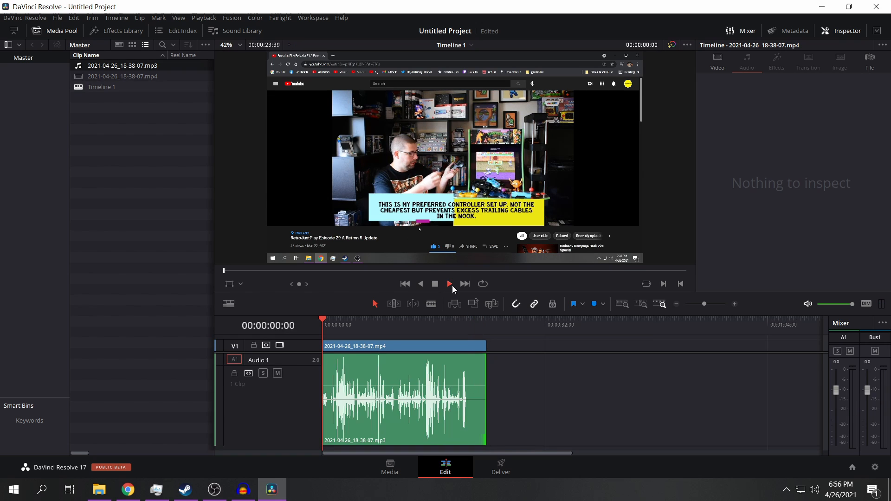
{"action": "left_click", "coordinate": [451, 284]}
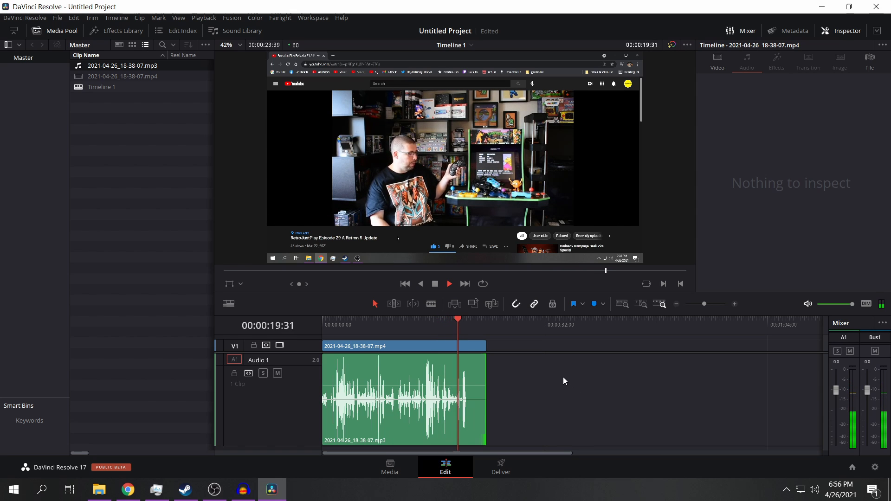
{"action": "left_click", "coordinate": [435, 286]}
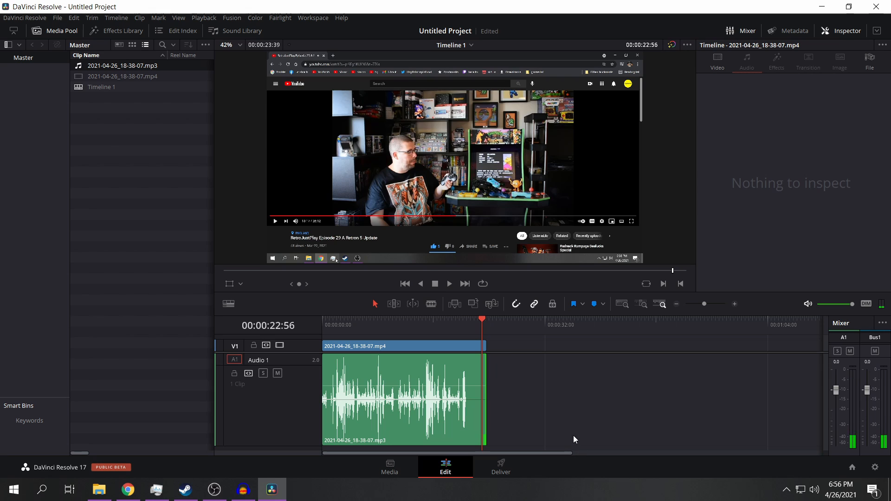